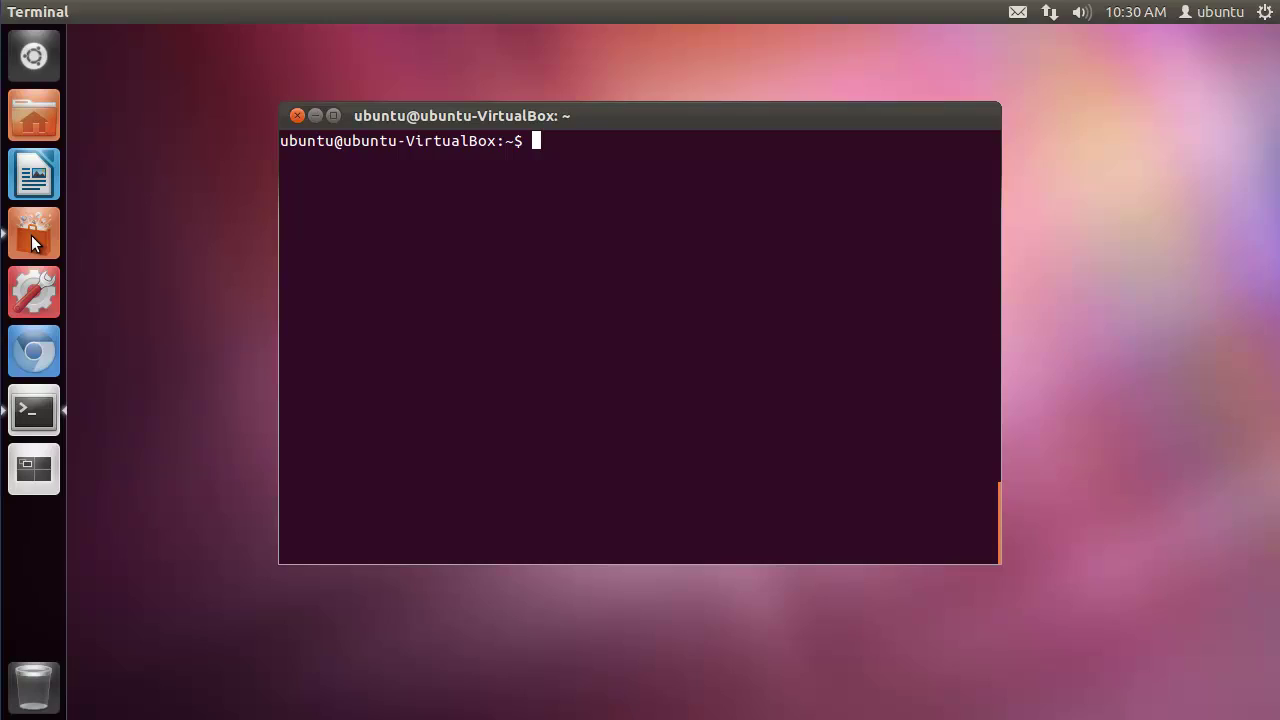
Install libphonon4, phonon and phonon-backend-gstreamer with sudo apt-get install, authorizing with the sudo password.
{"action": "left_click", "coordinate": [33, 241]}
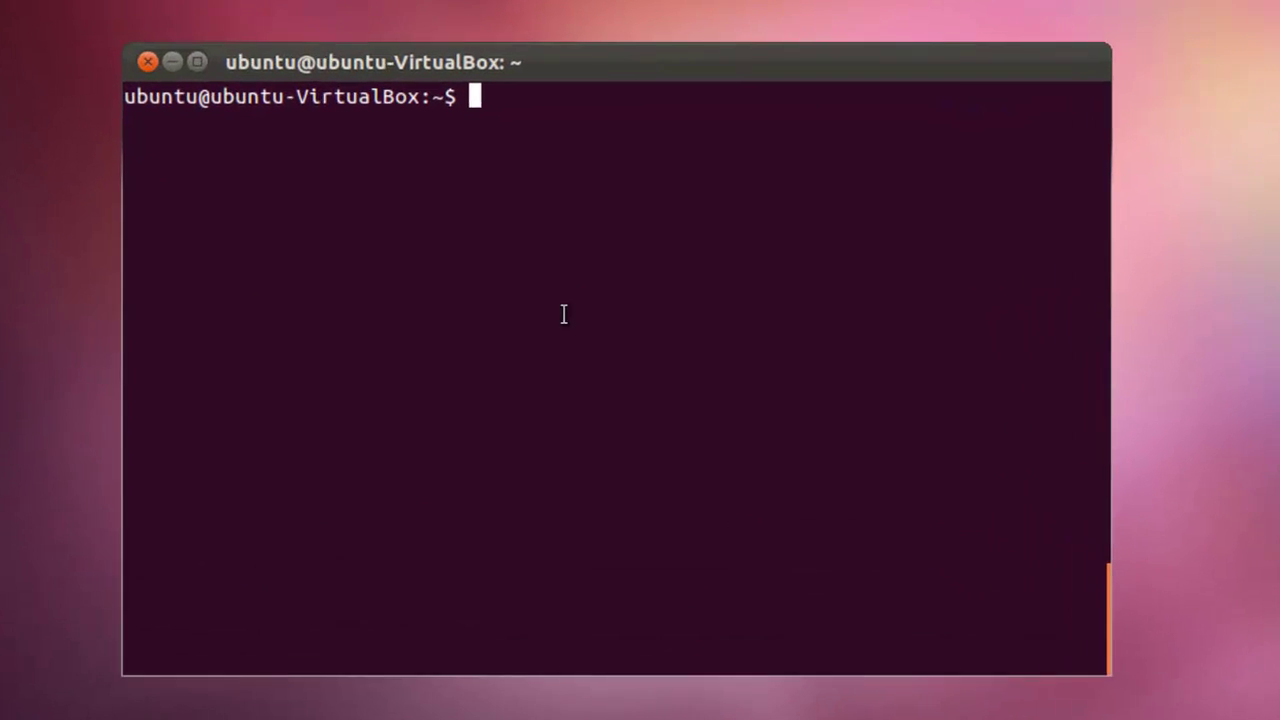
{"action": "type", "text": "sudo apt-get install libphonon4 phonon phonon-backend-gstreamer"}
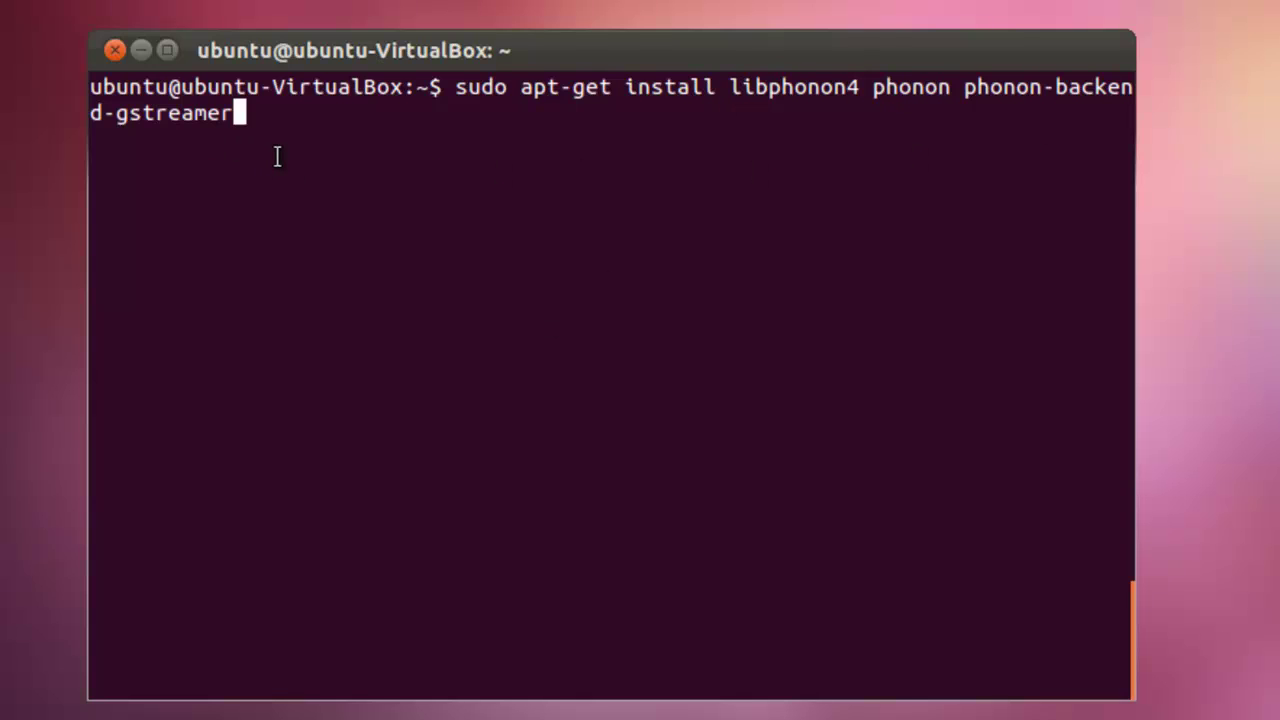
{"action": "key", "text": "Return"}
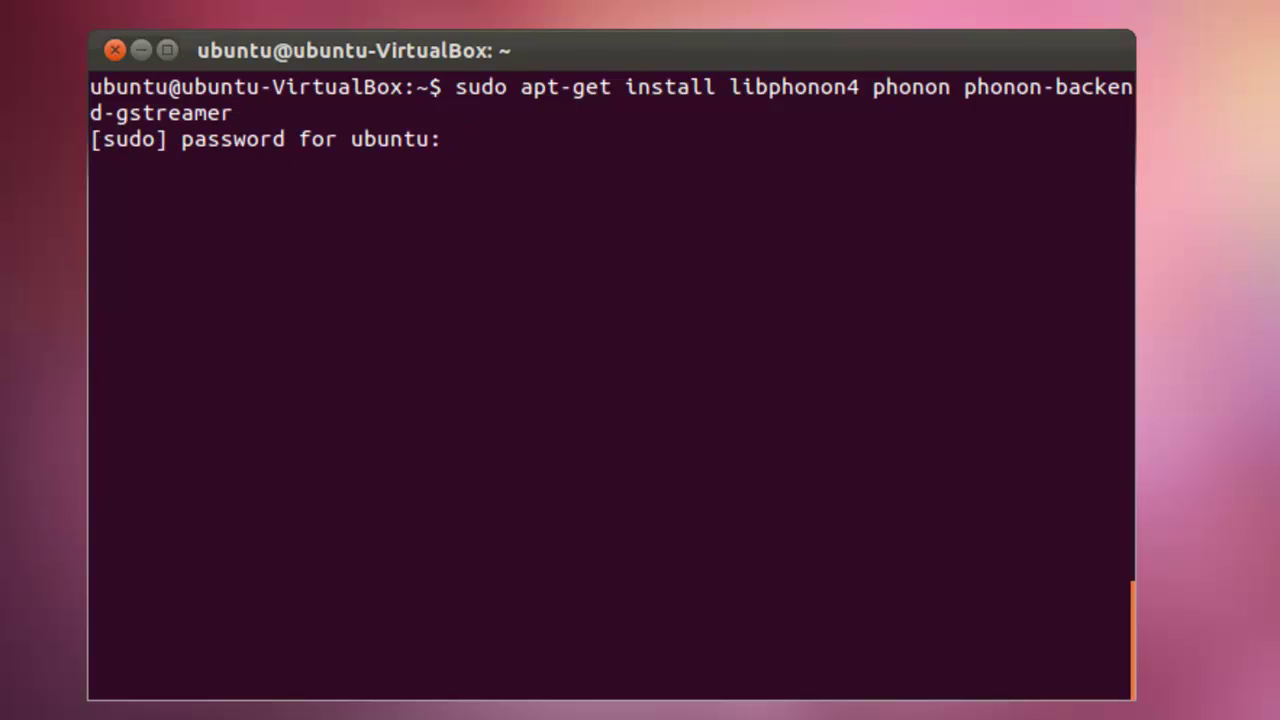
{"action": "key", "text": "Return"}
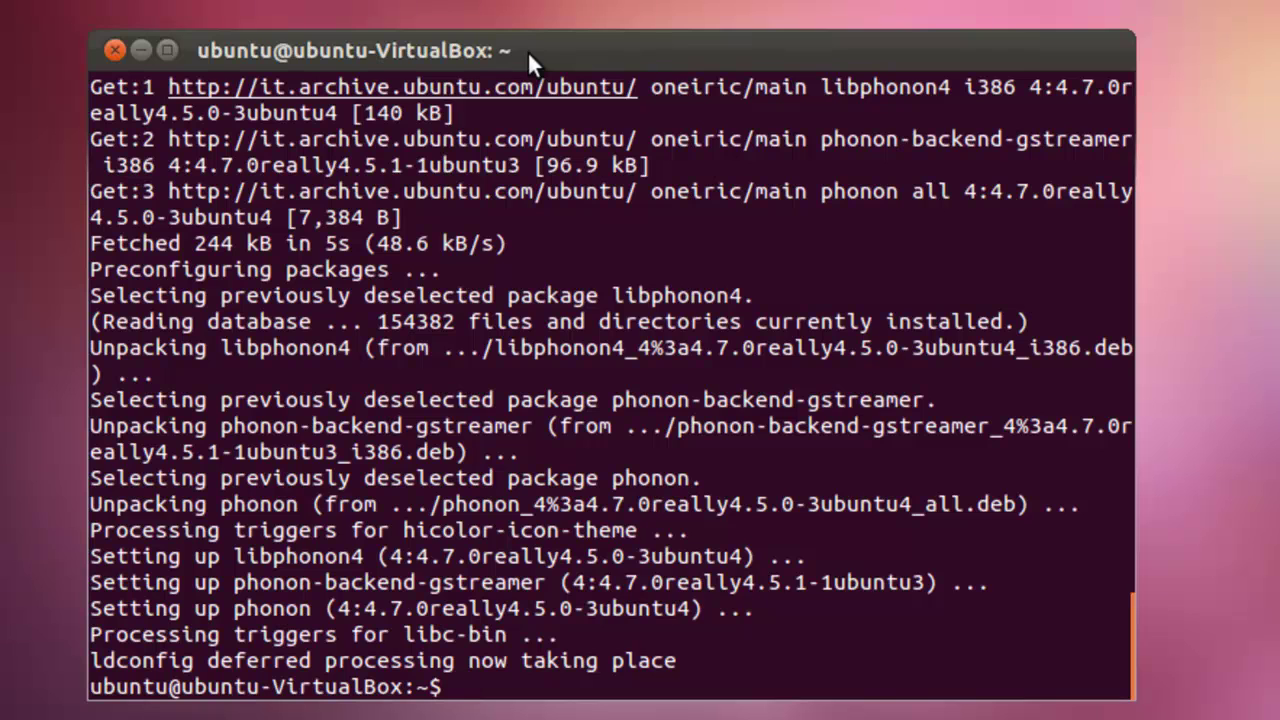
{"action": "middle_click", "coordinate": [546, 640]}
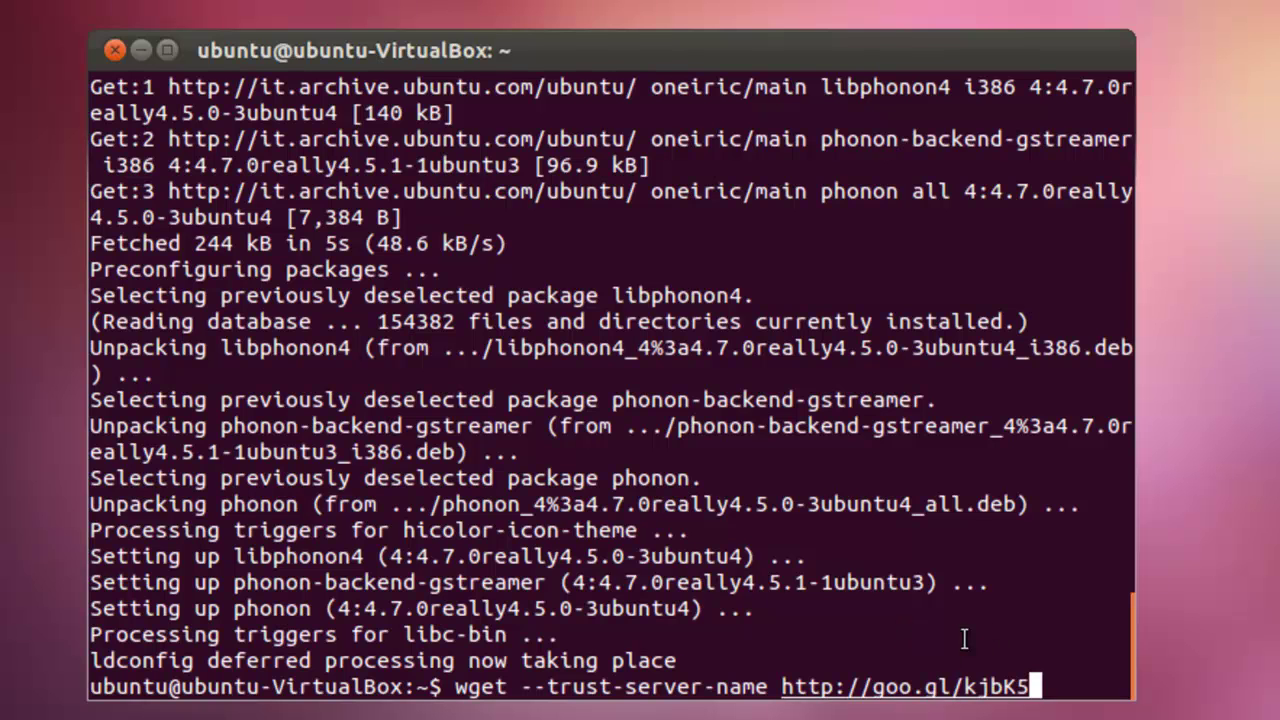
{"action": "key", "text": "Return"}
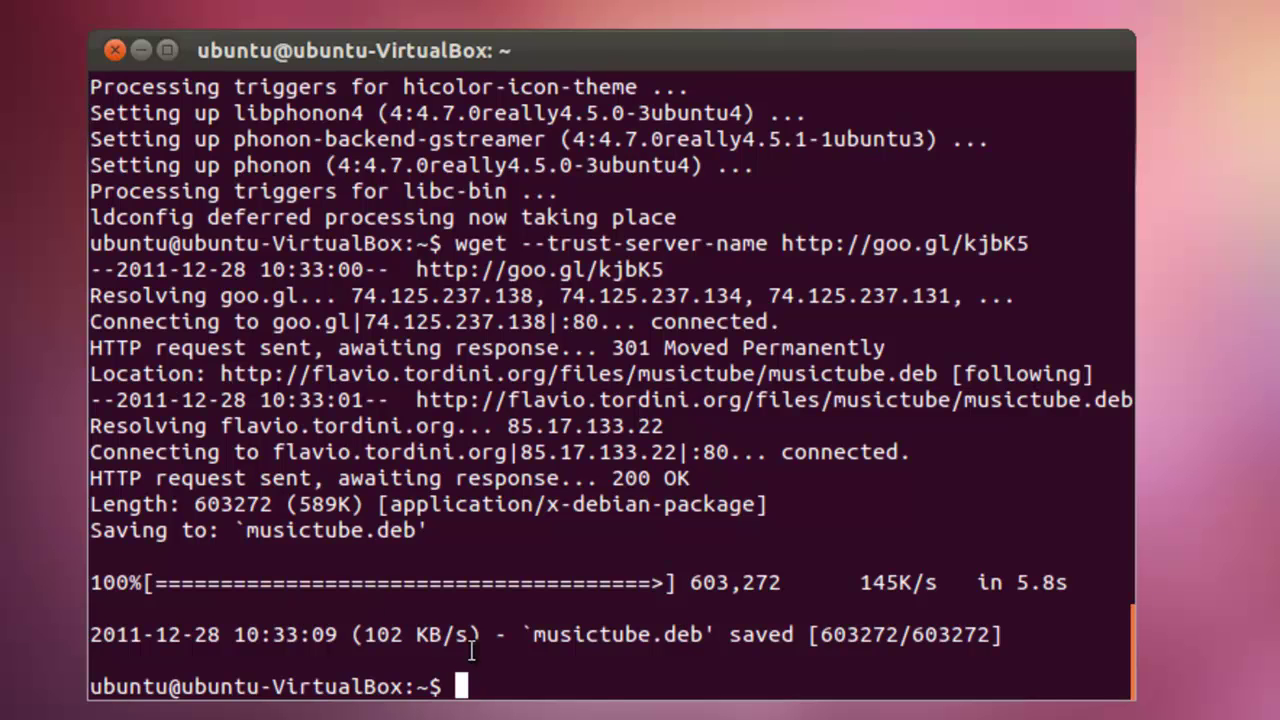
{"action": "type", "text": "sudo dpkg -i musictube.deb"}
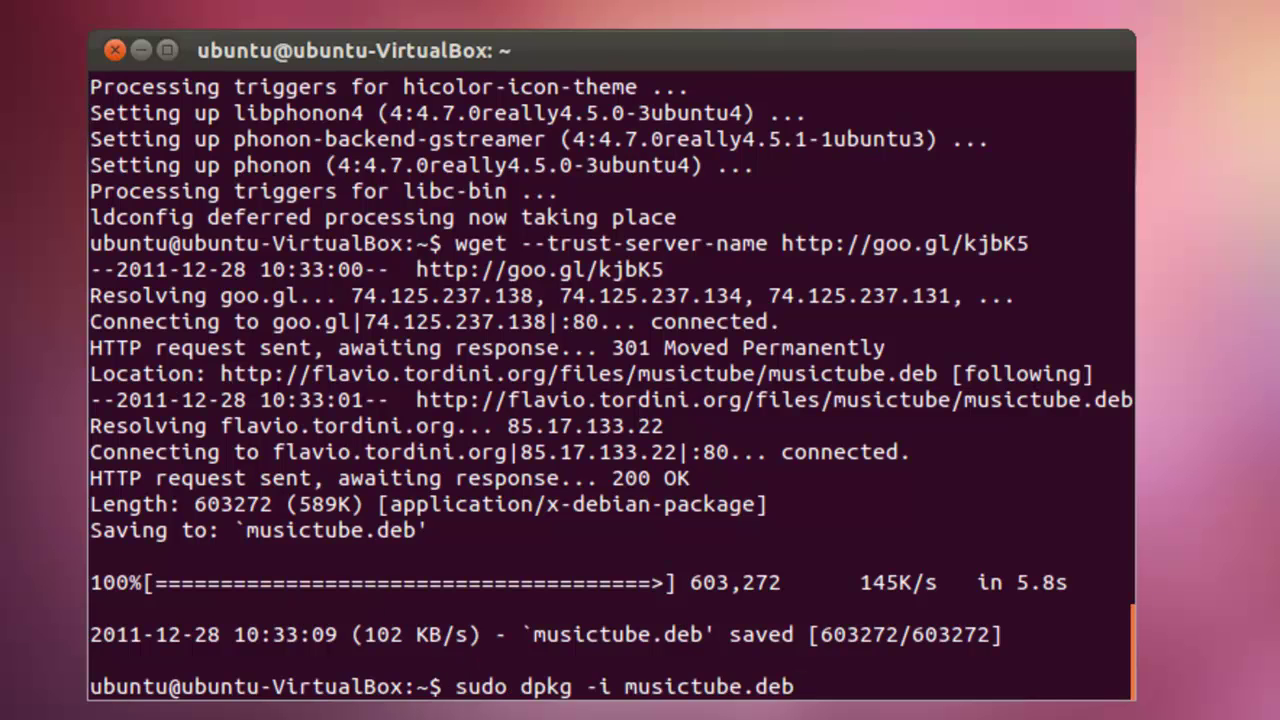
{"action": "key", "text": "Return"}
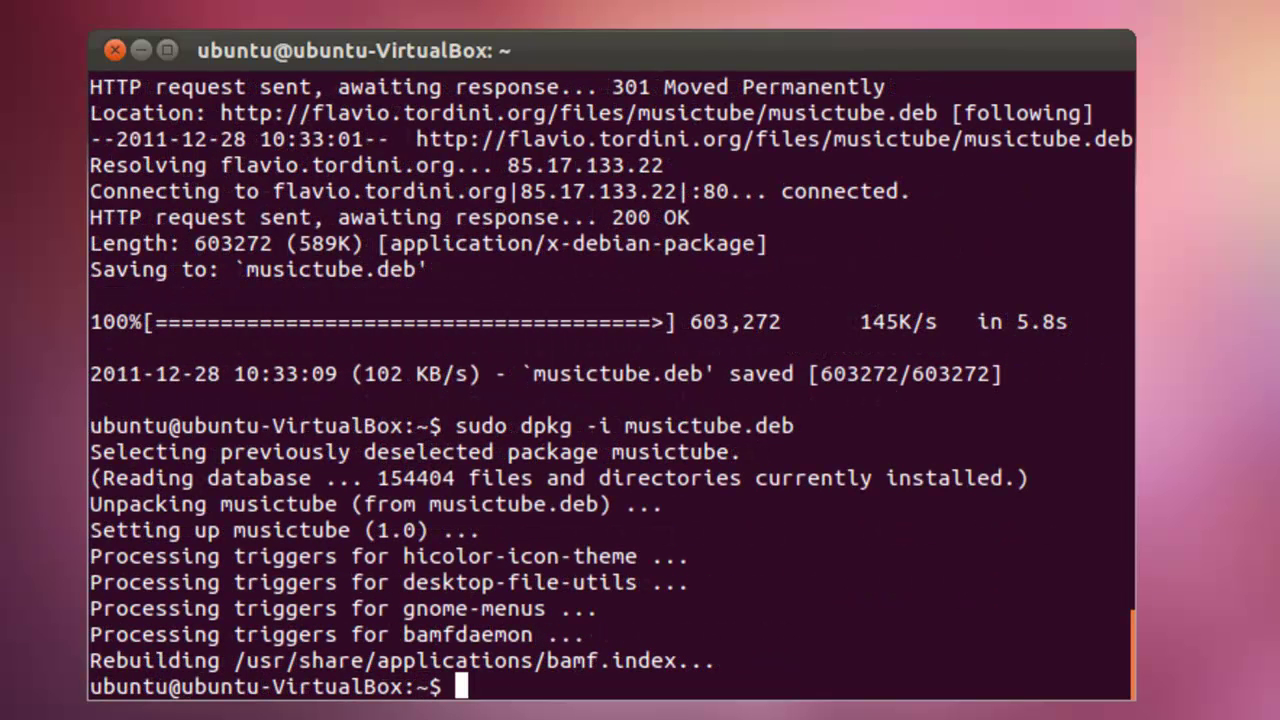
Launch Musictube as a background process with "musictube &" and minimize the terminal window.
{"action": "type", "text": "musict"}
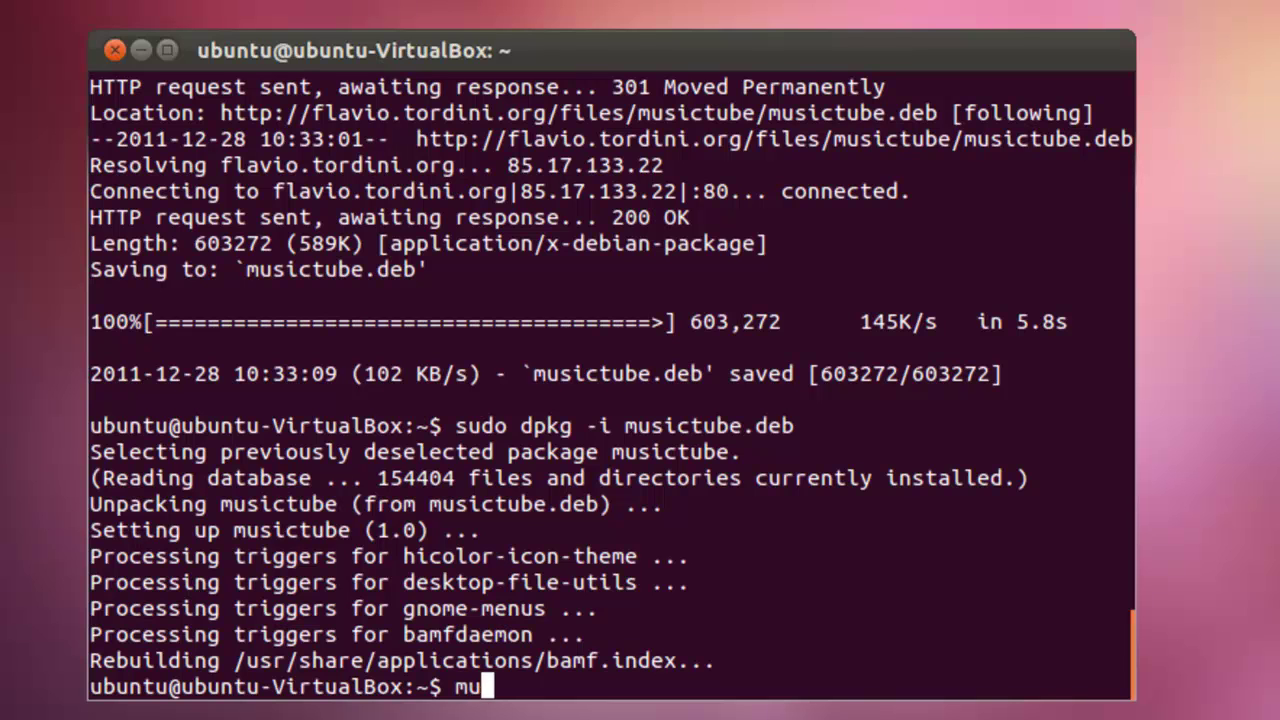
{"action": "type", "text": "ube &"}
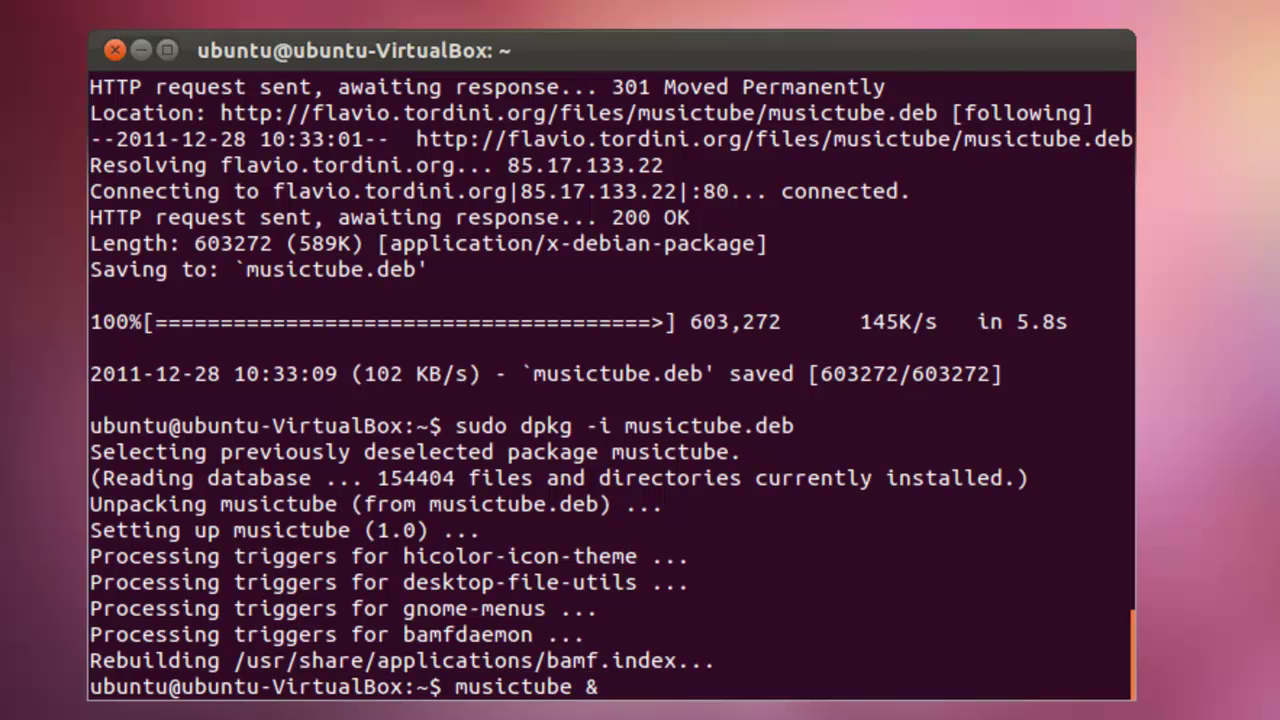
{"action": "key", "text": "Return"}
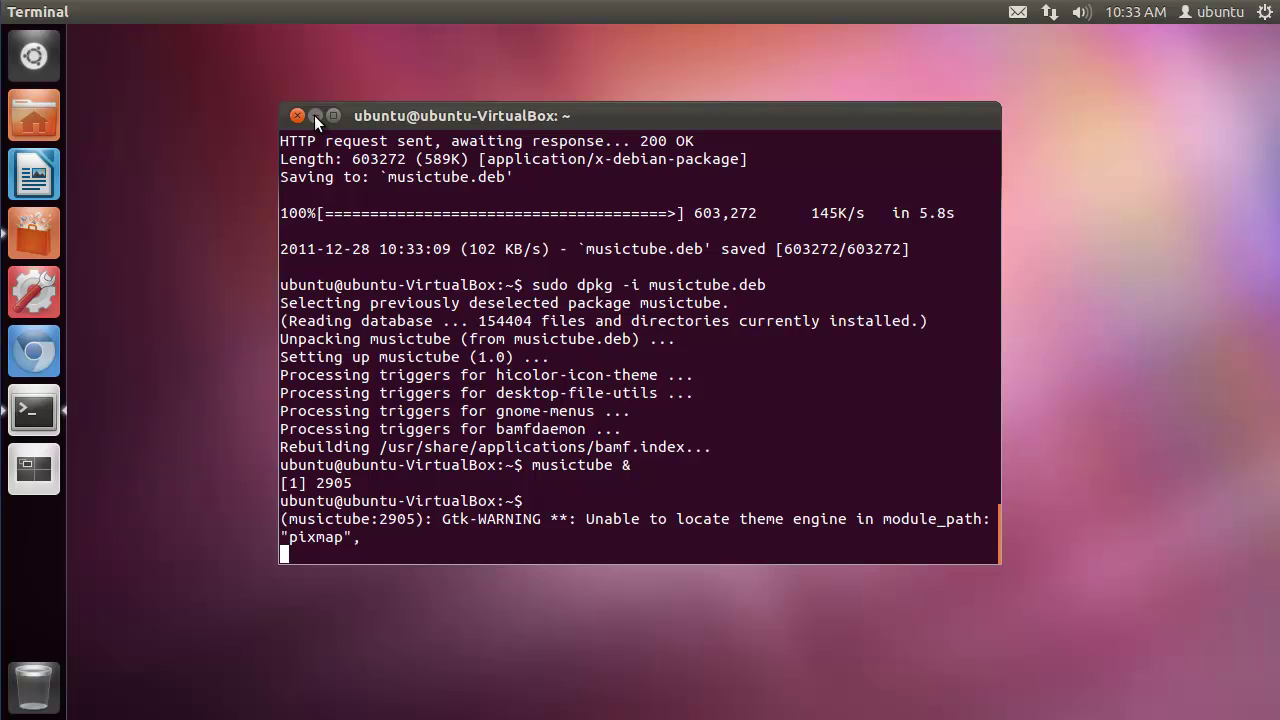
{"action": "left_click", "coordinate": [314, 115]}
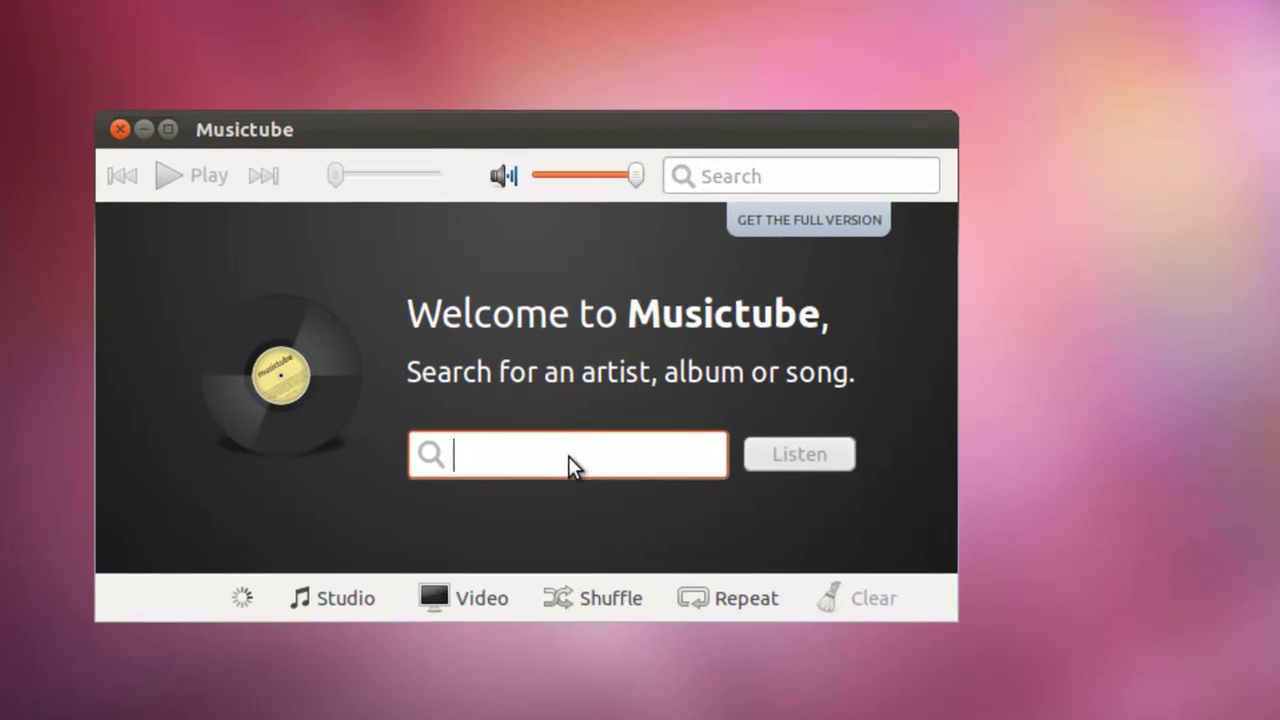
Search Musictube for "evanescence" and choose the album suggestion Fallen.
{"action": "left_click", "coordinate": [531, 454]}
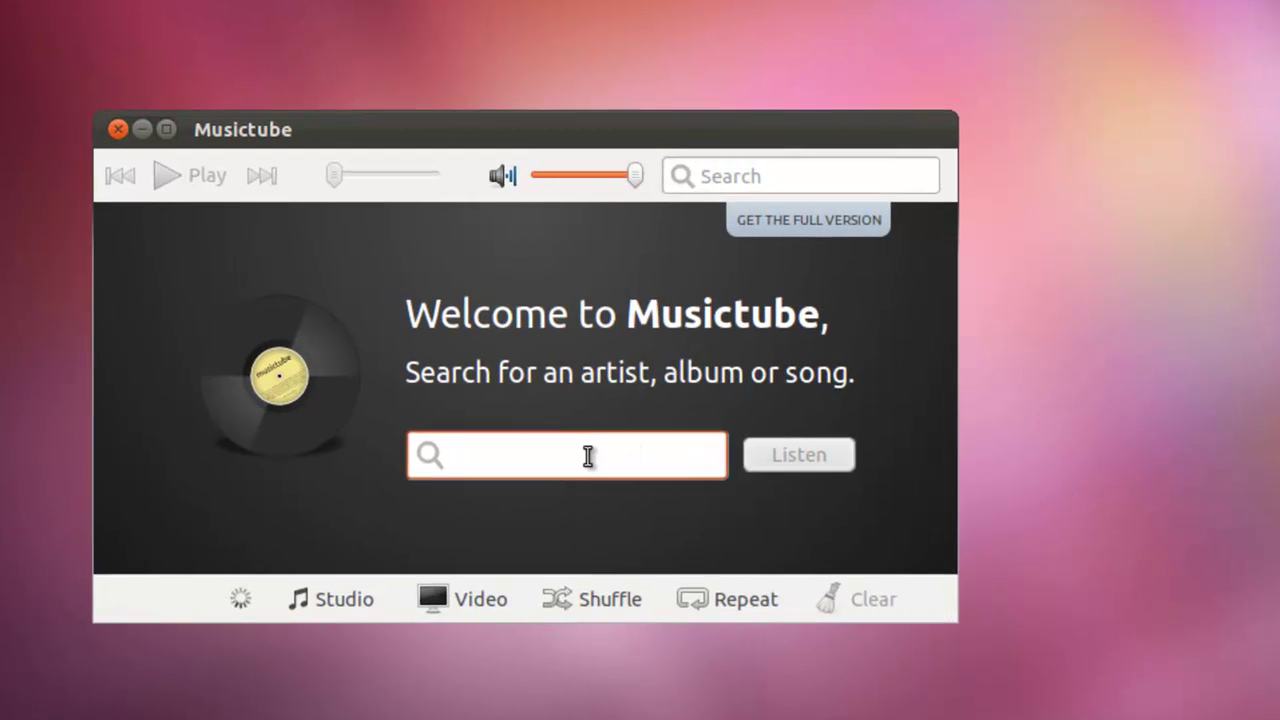
{"action": "type", "text": "evanescence"}
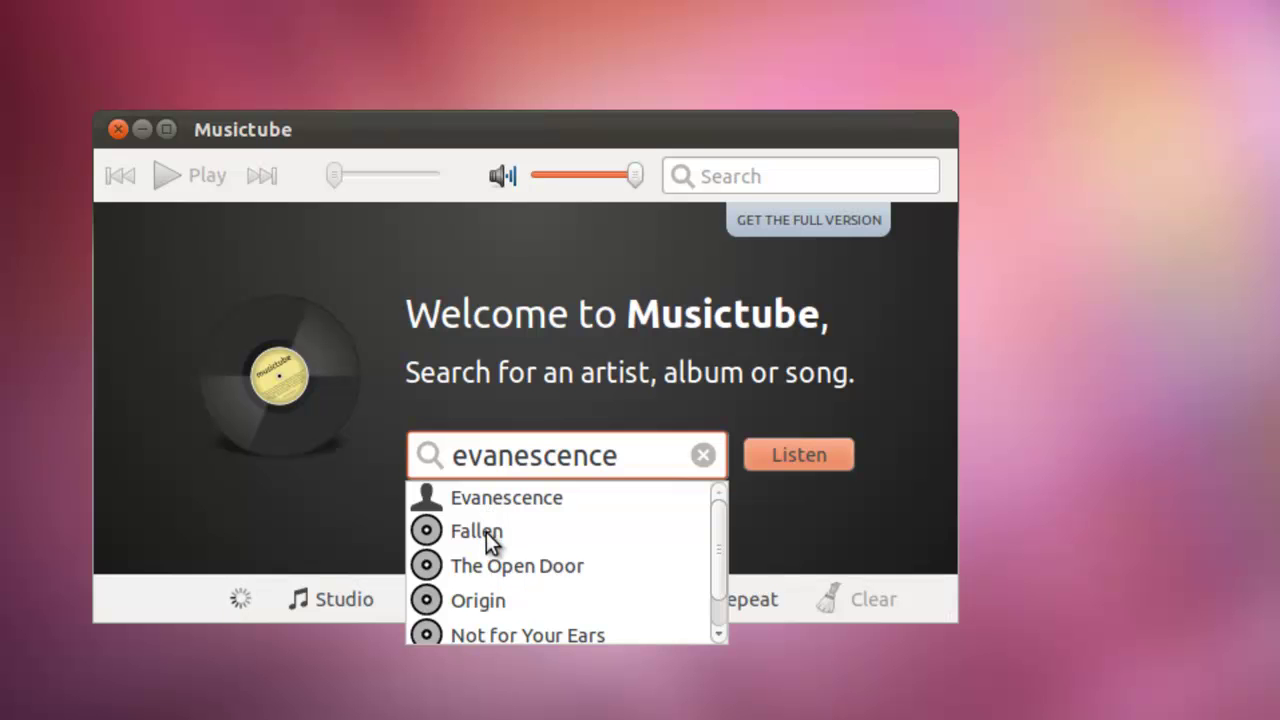
{"action": "left_click", "coordinate": [486, 531]}
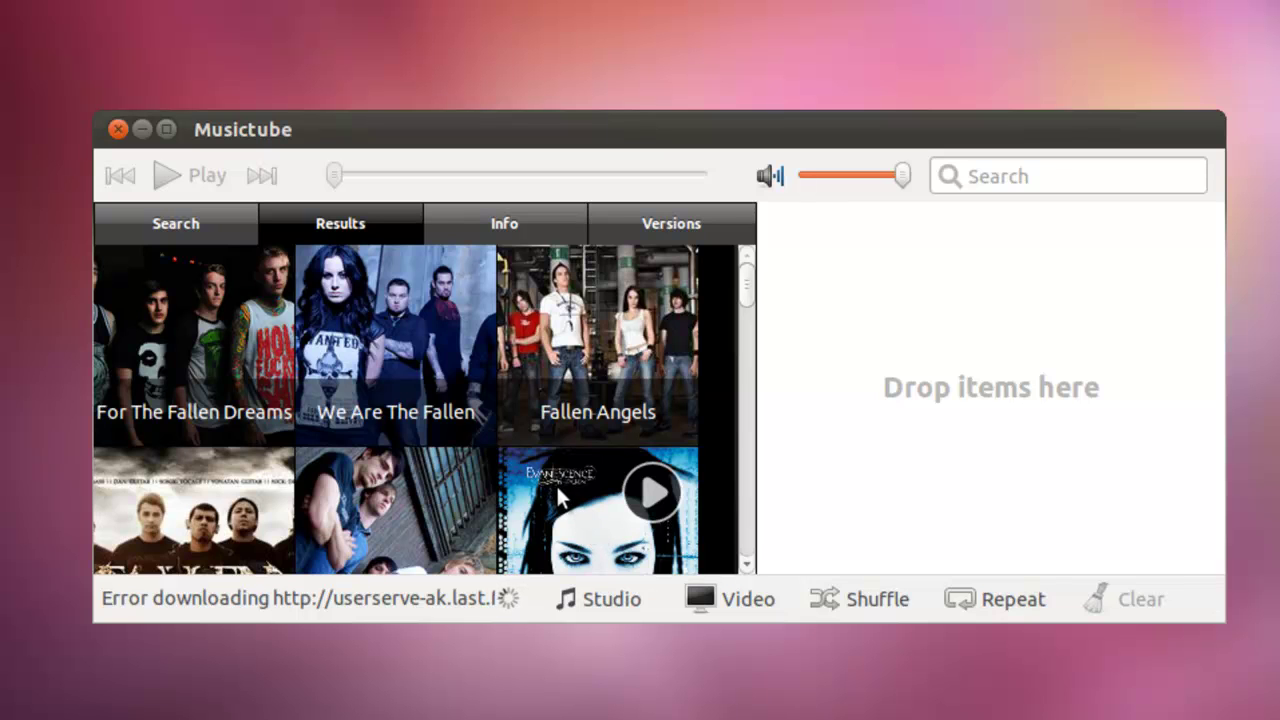
Add the Evanescence album Fallen from the results to the empty playlist and look through its tracks.
{"action": "left_click_drag", "start_coordinate": [1018, 352], "coordinate": [1018, 352]}
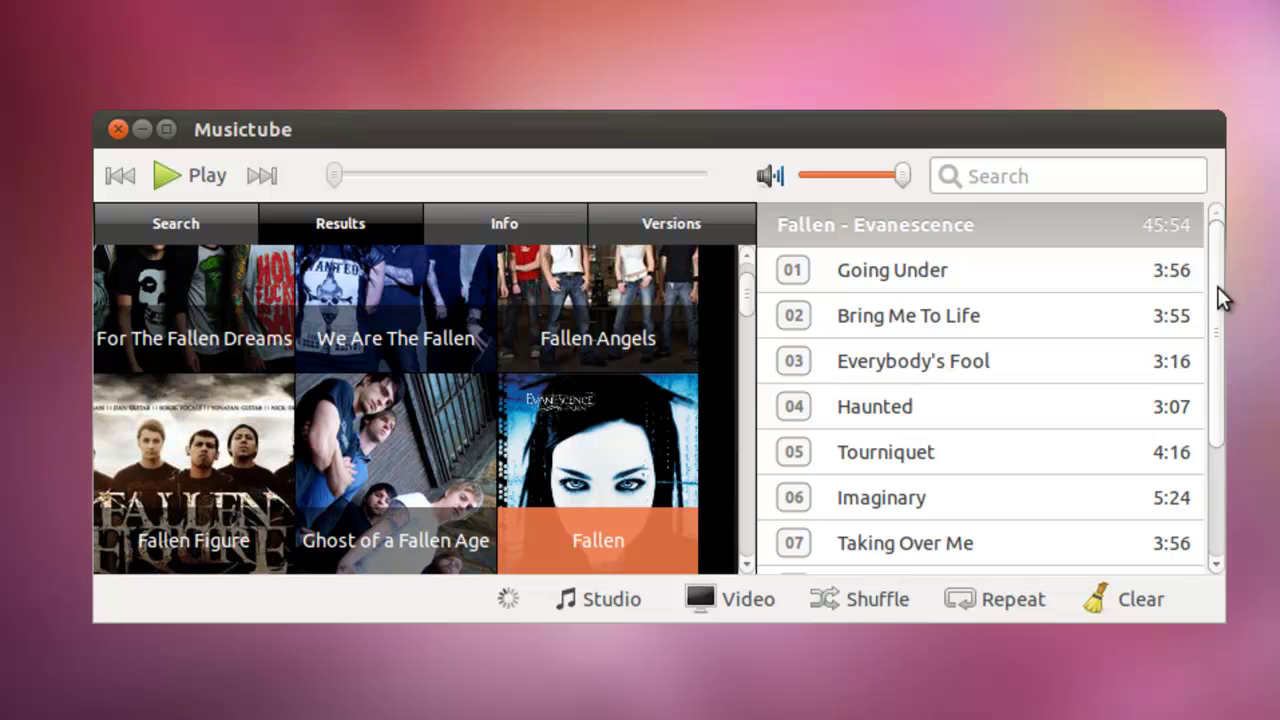
{"action": "scroll", "coordinate": [1220, 514], "scroll_direction": "down", "scroll_amount": 3}
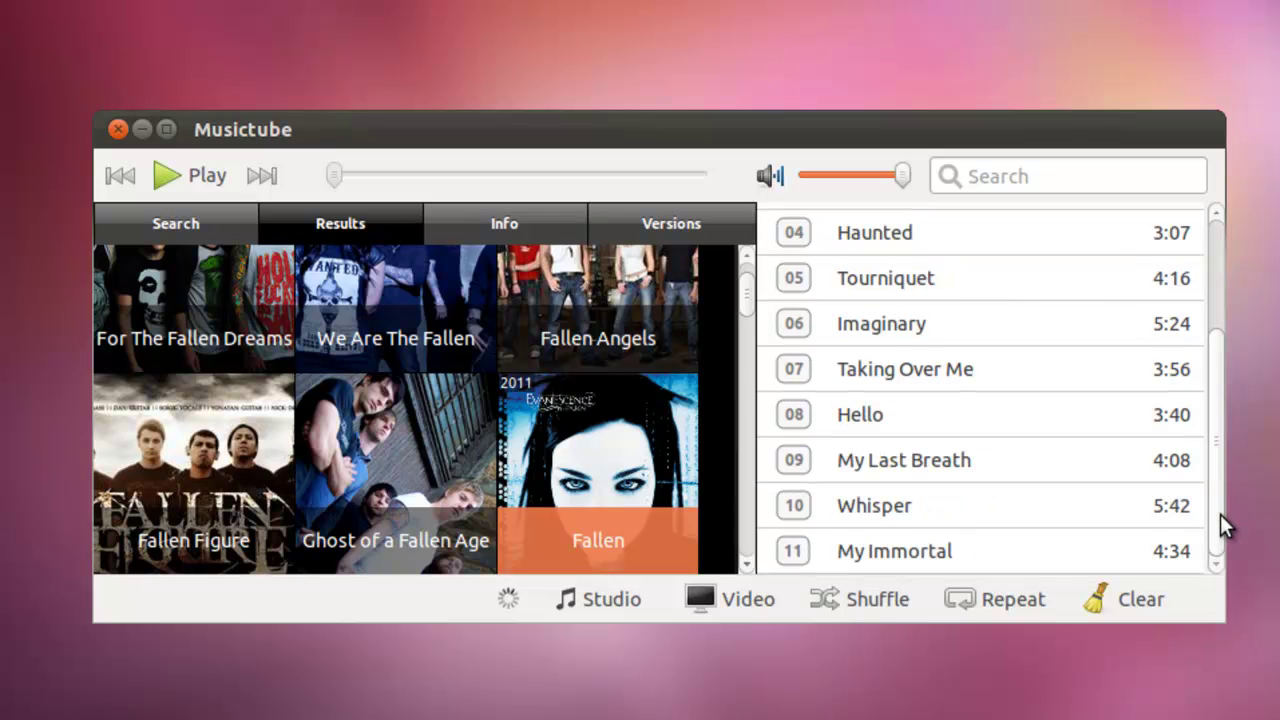
{"action": "left_click_drag", "start_coordinate": [1214, 474], "coordinate": [1220, 244]}
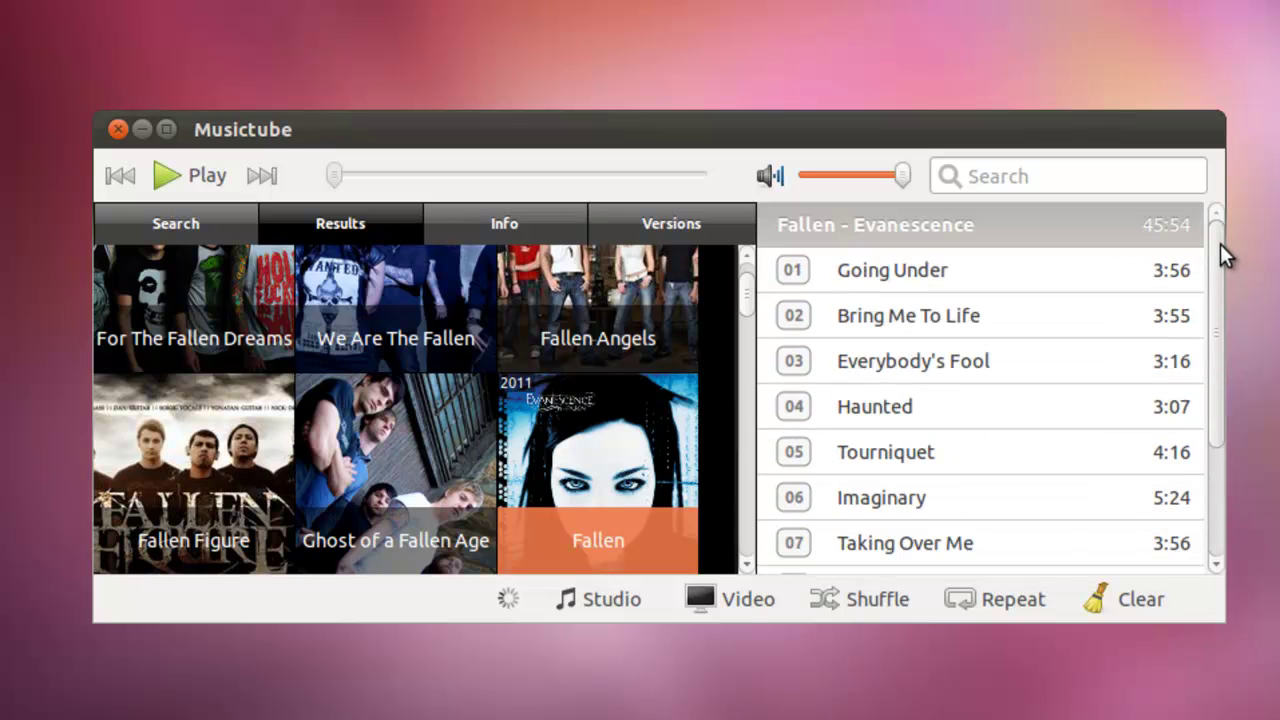
{"action": "mouse_move", "coordinate": [661, 470]}
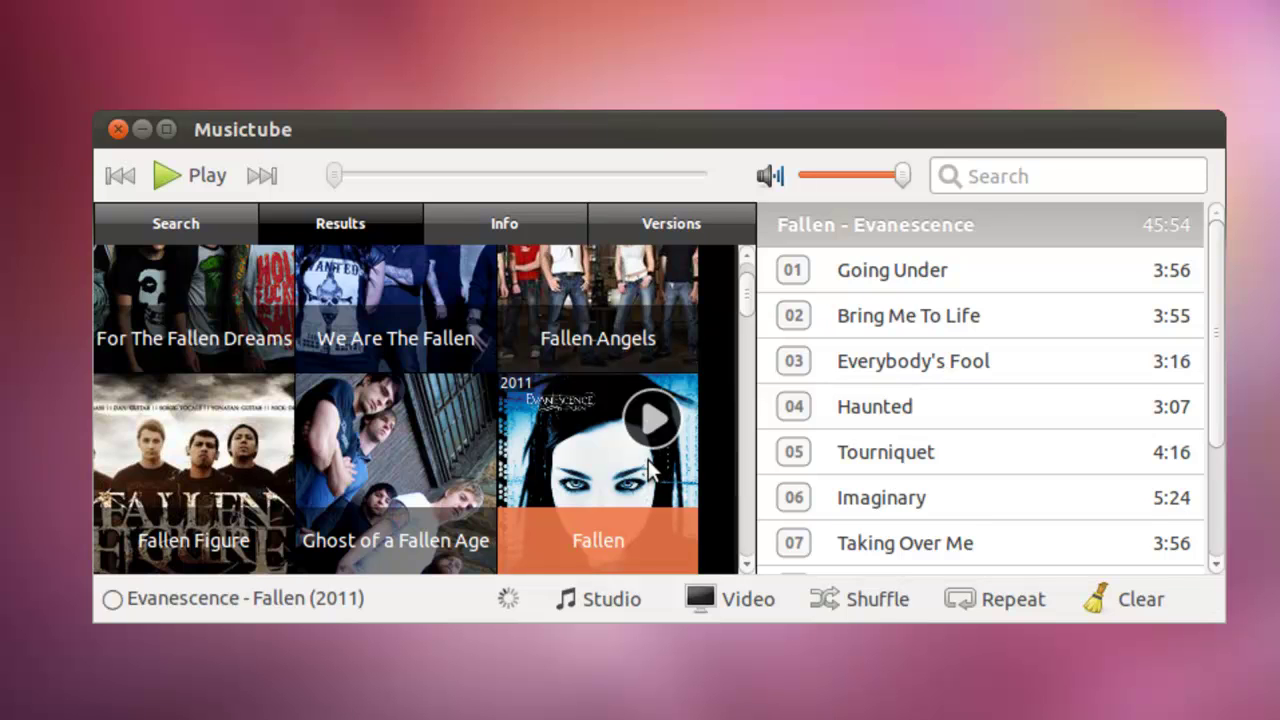
Change the preferred track version from Studio to Cover and show the video pane.
{"action": "left_click", "coordinate": [616, 605]}
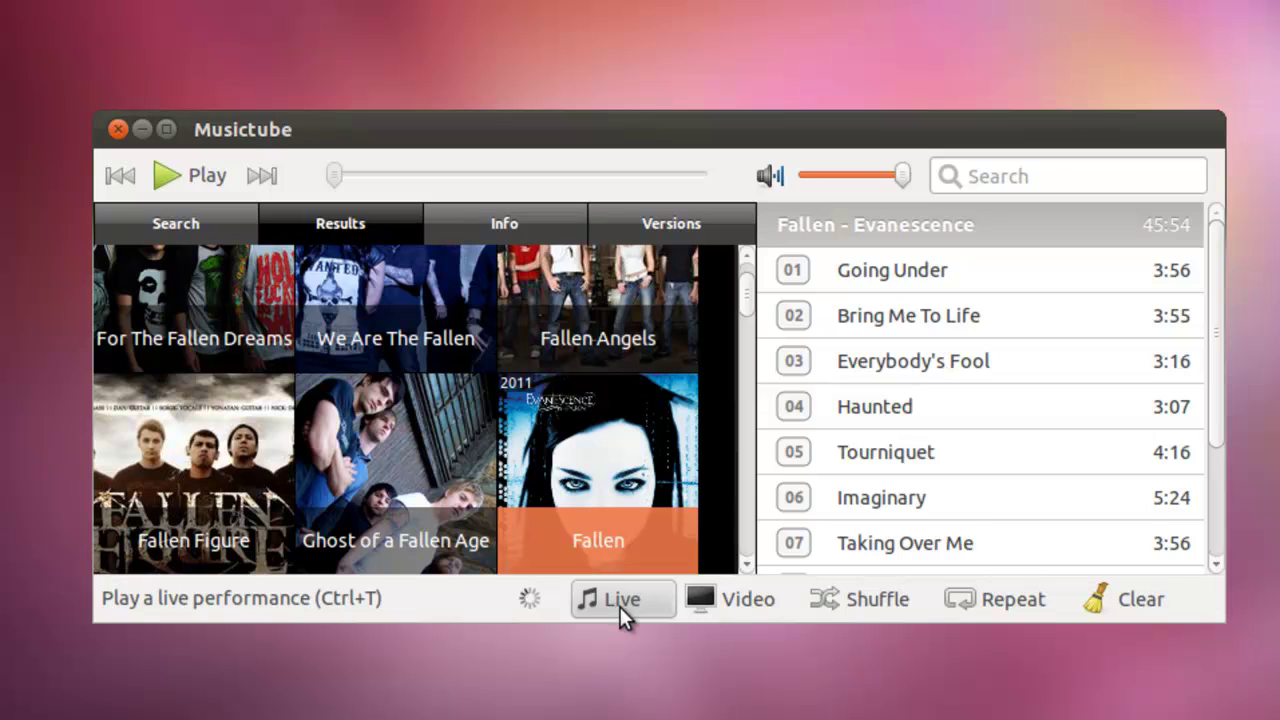
{"action": "left_click", "coordinate": [628, 605]}
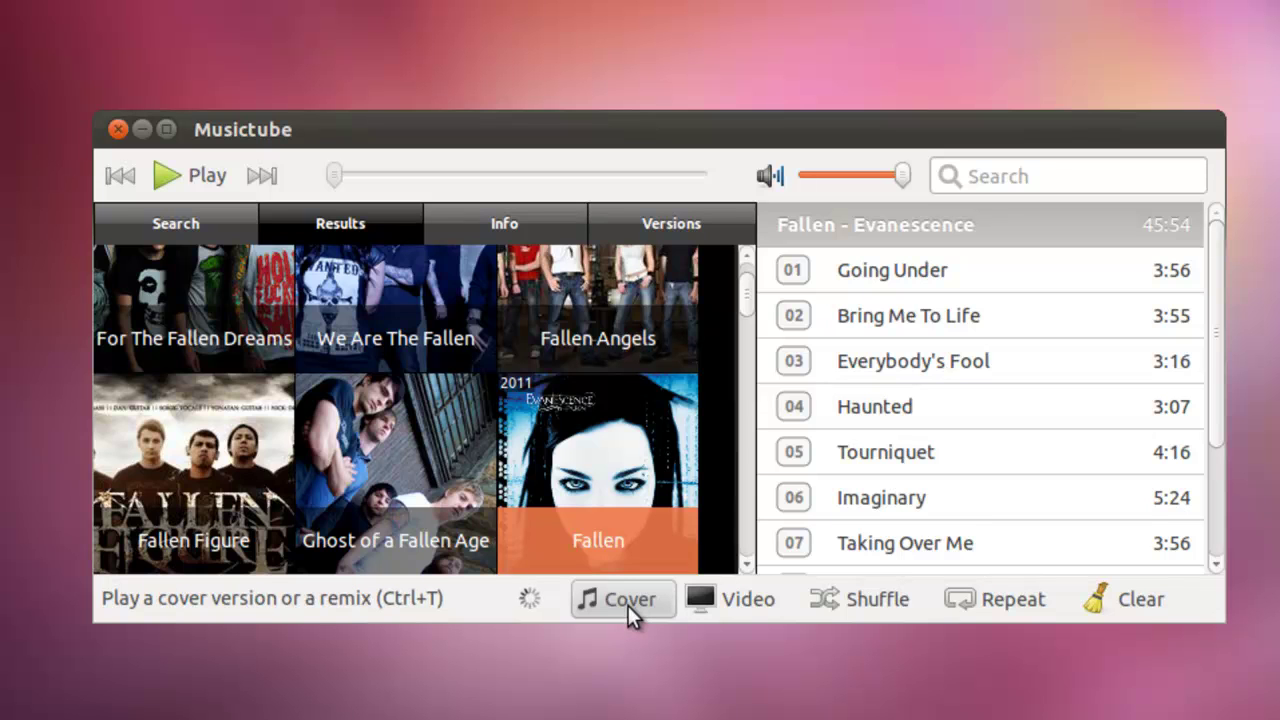
{"action": "left_click", "coordinate": [743, 604]}
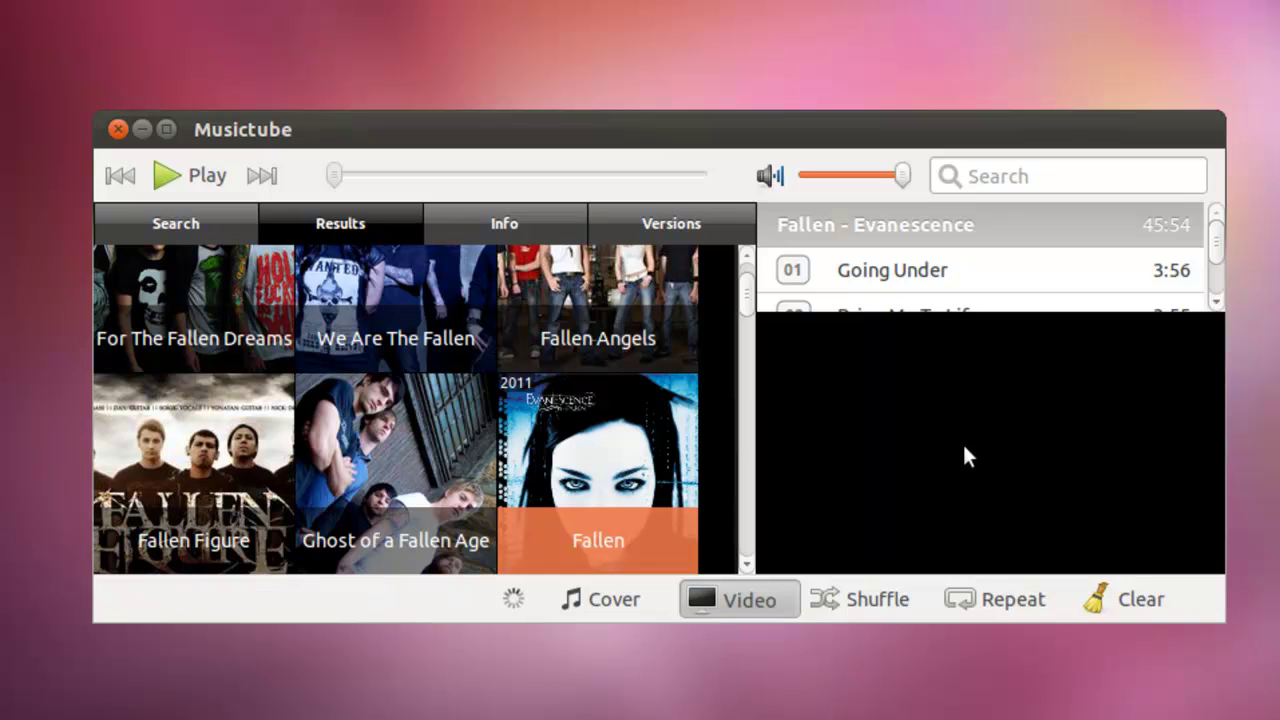
Make the player window taller by extending it upward and start playback with the track Bring Me To Life selected.
{"action": "left_click_drag", "start_coordinate": [296, 121], "coordinate": [311, 121]}
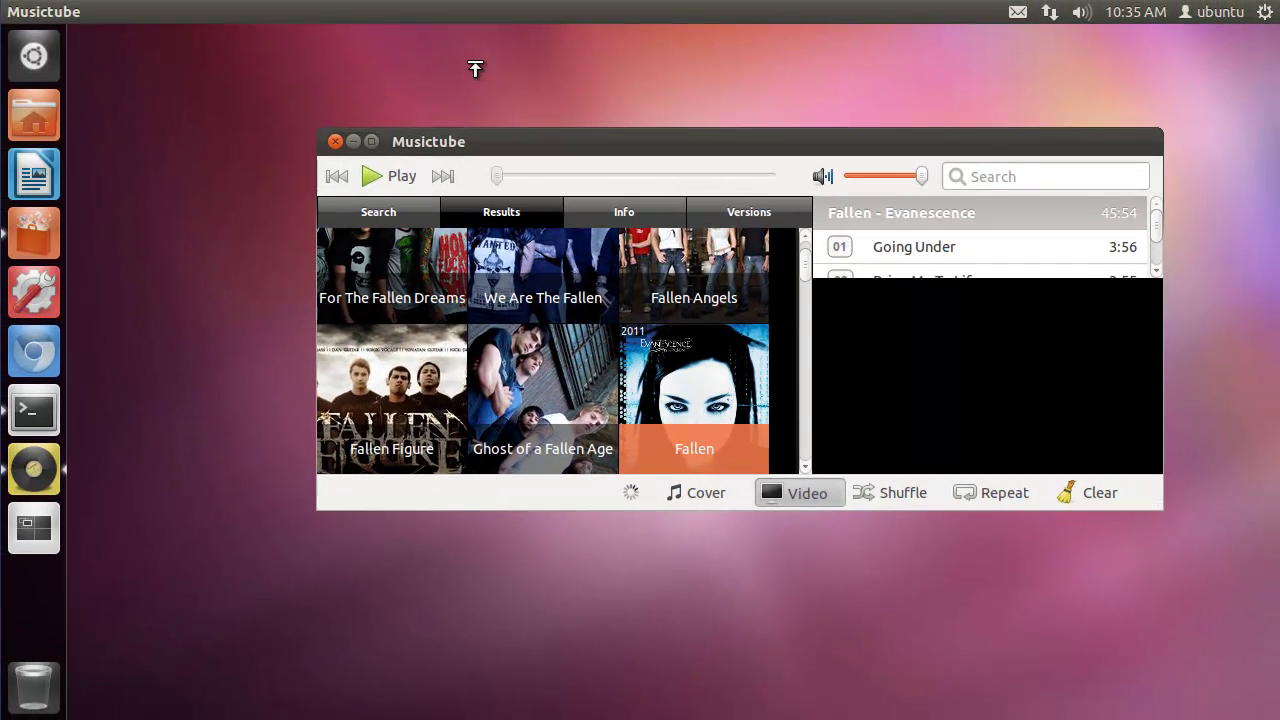
{"action": "left_click_drag", "start_coordinate": [475, 68], "coordinate": [474, 69]}
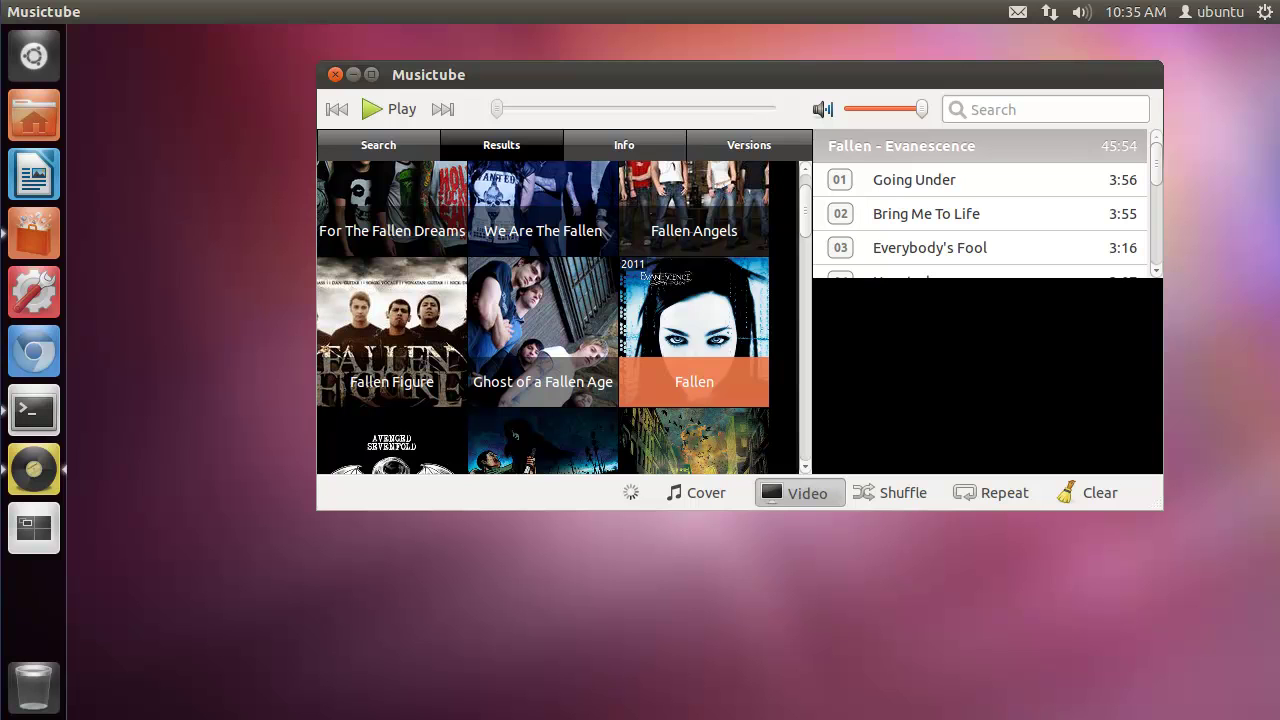
{"action": "left_click", "coordinate": [863, 214]}
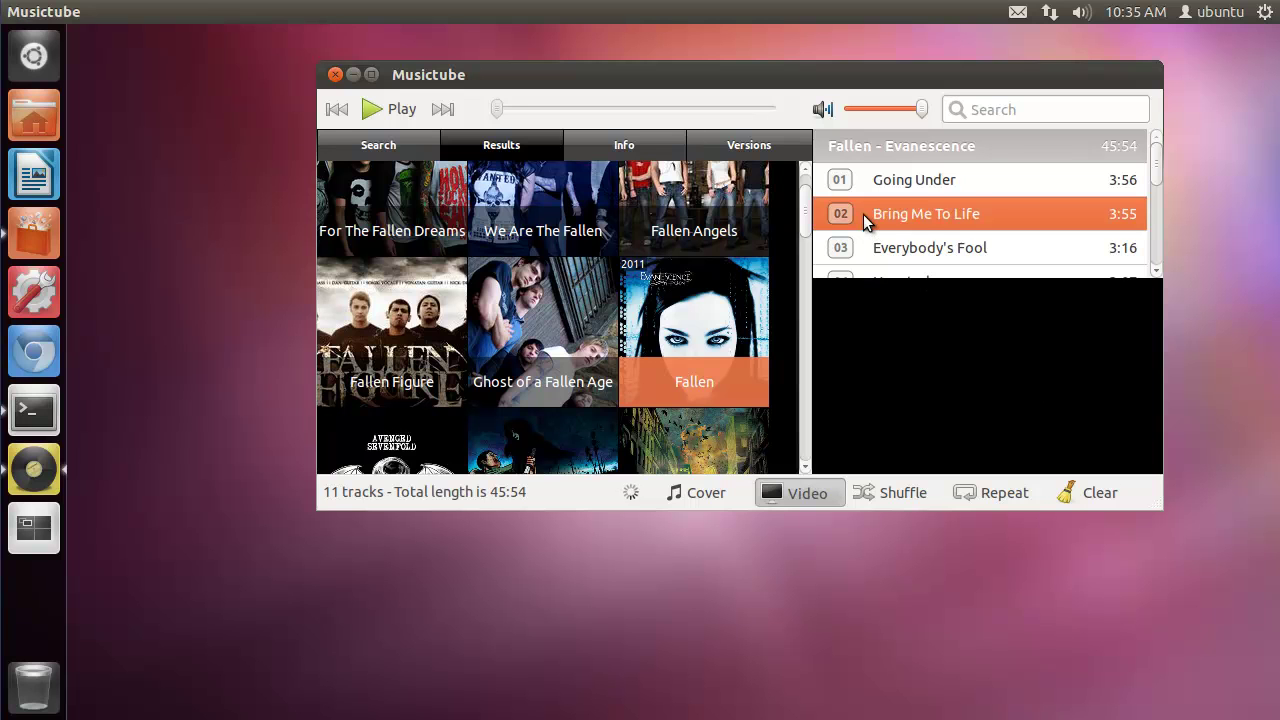
{"action": "left_click", "coordinate": [400, 112]}
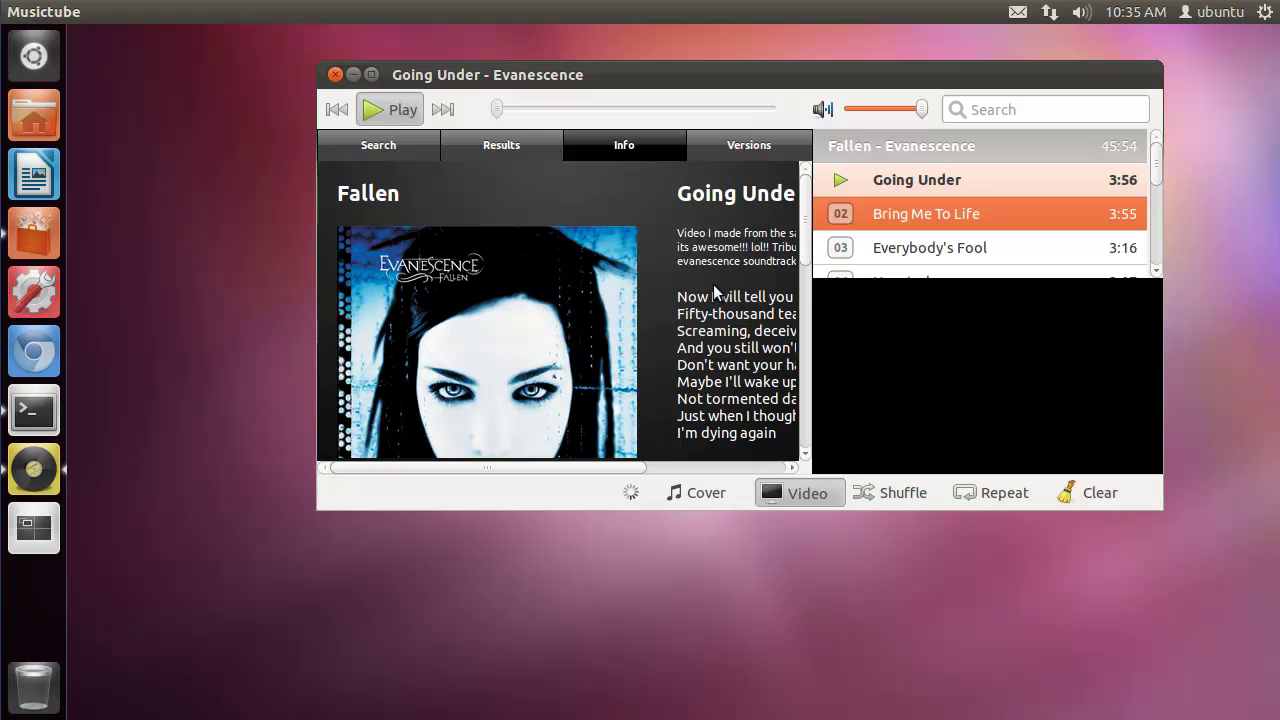
Maximize the player window and switch the playing Going Under clip to Large video.
{"action": "left_click", "coordinate": [375, 78]}
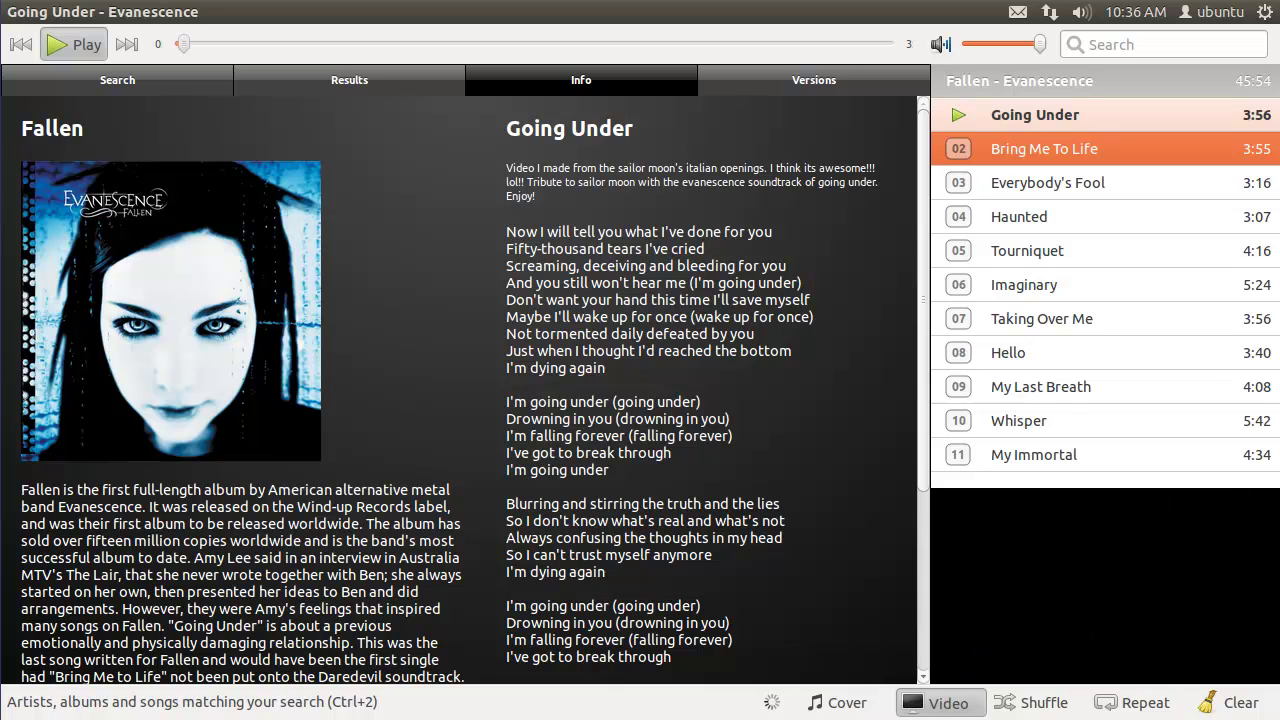
{"action": "right_click", "coordinate": [1088, 573]}
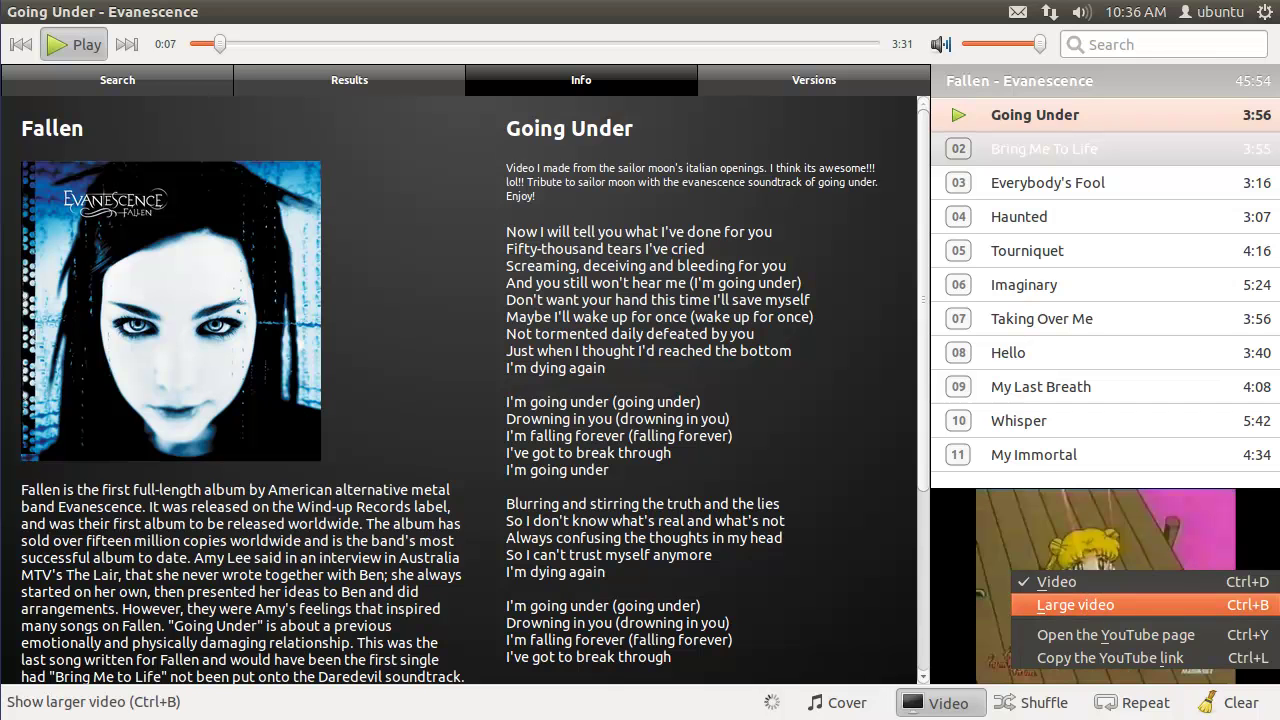
{"action": "left_click", "coordinate": [1090, 606]}
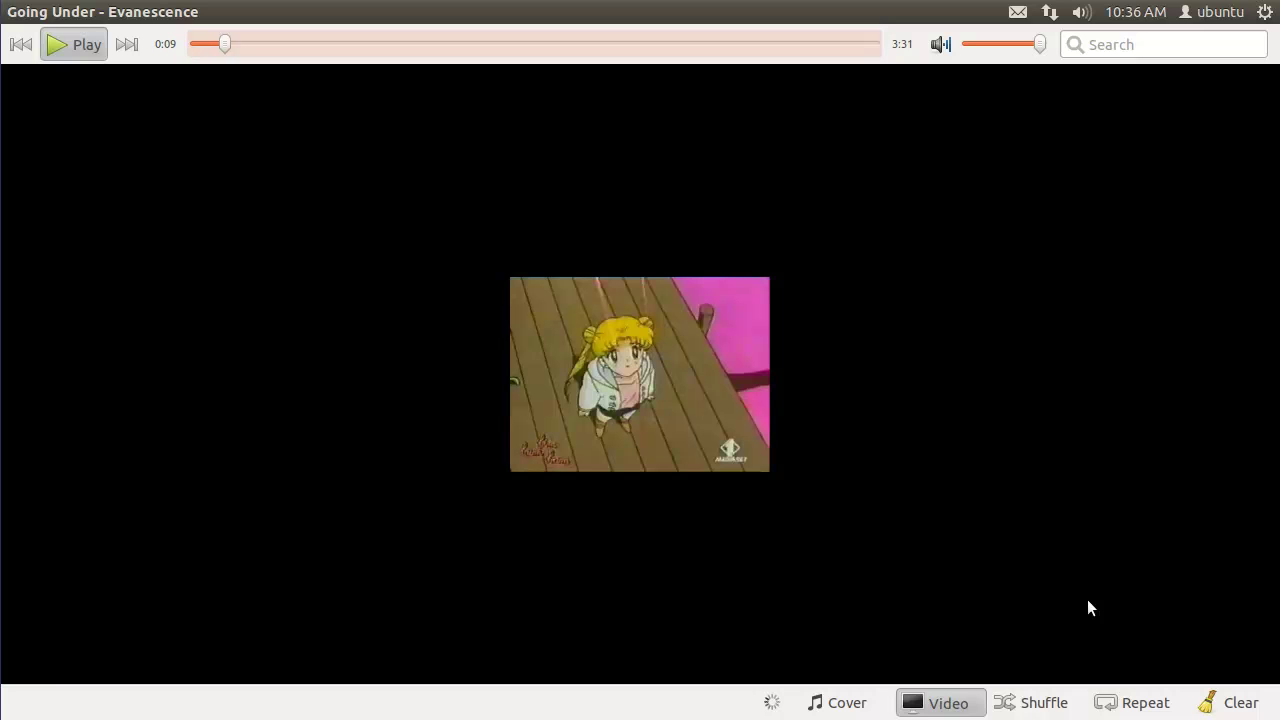
Turn off Large video for the playing clip and continue past the demo version notice.
{"action": "scroll", "coordinate": [1089, 607], "scroll_direction": "up", "scroll_amount": 1}
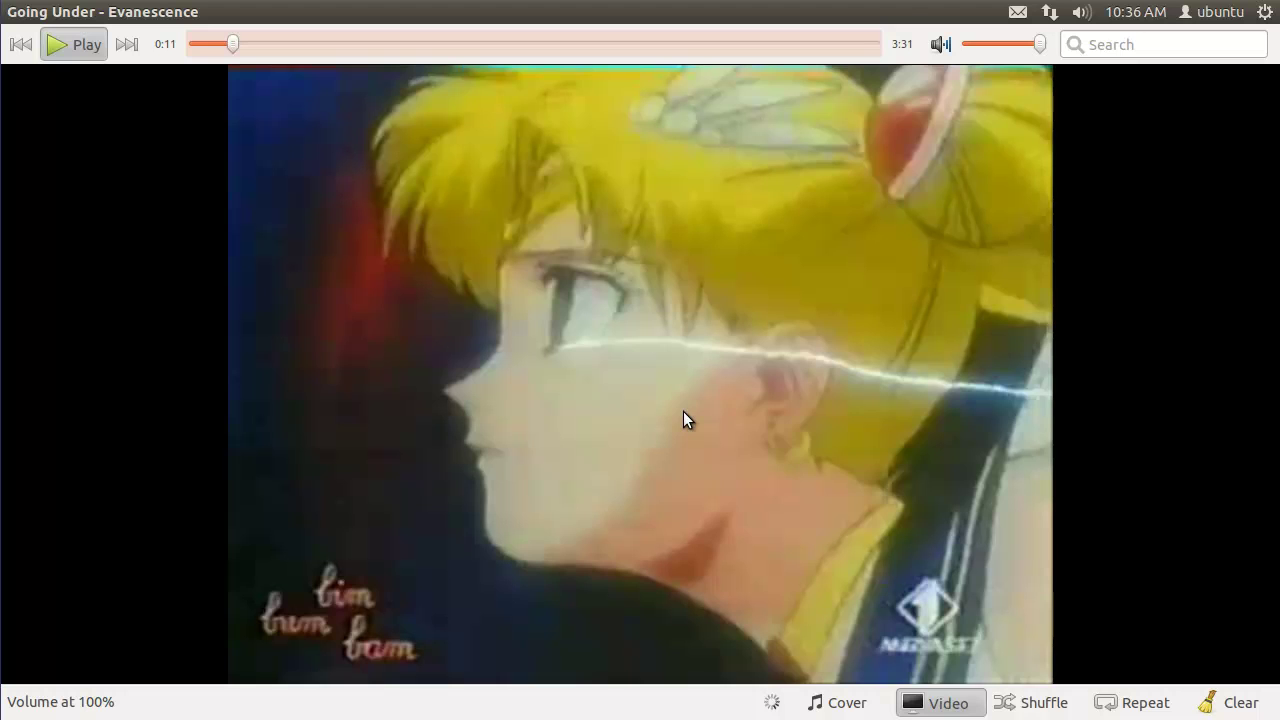
{"action": "right_click", "coordinate": [683, 411]}
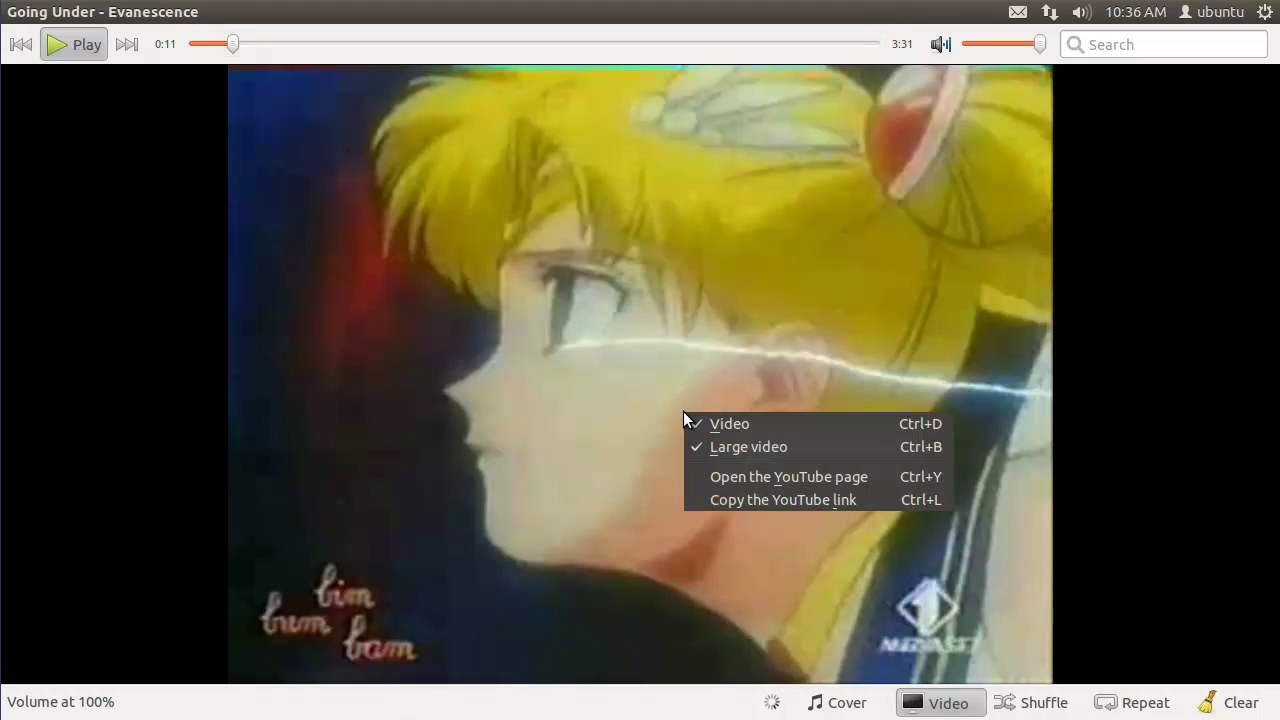
{"action": "left_click", "coordinate": [736, 445]}
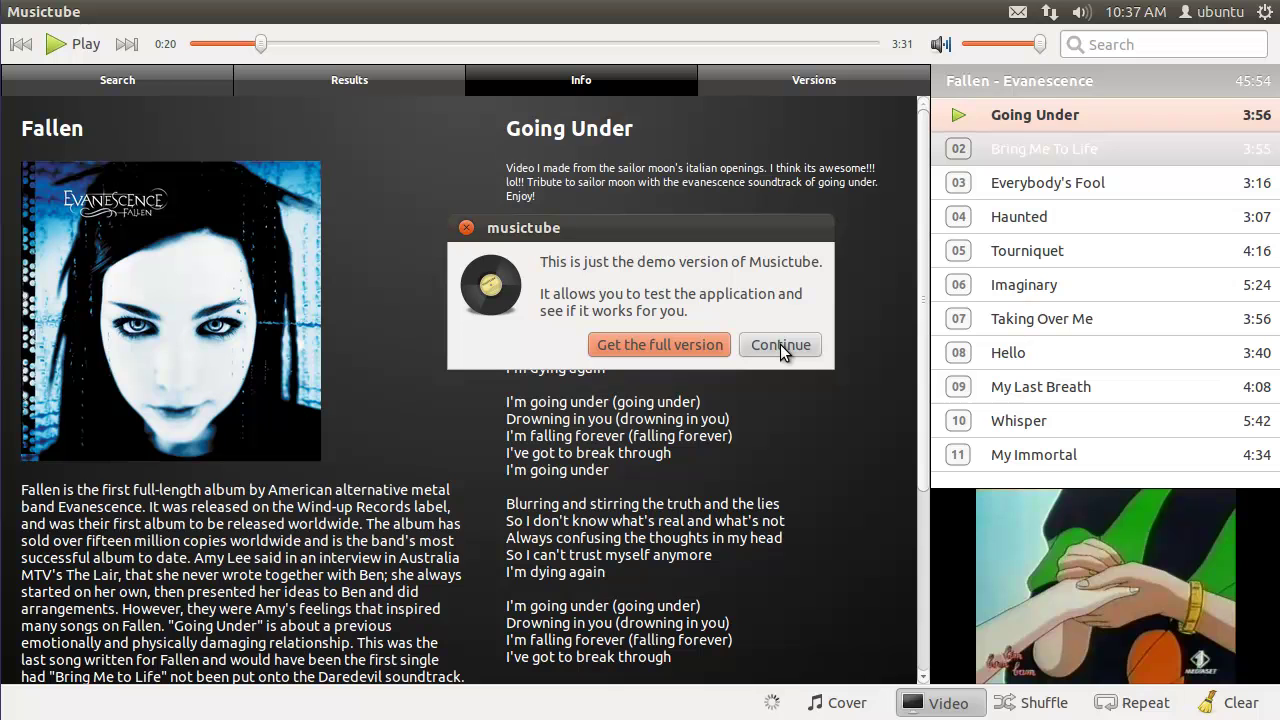
{"action": "left_click", "coordinate": [780, 345]}
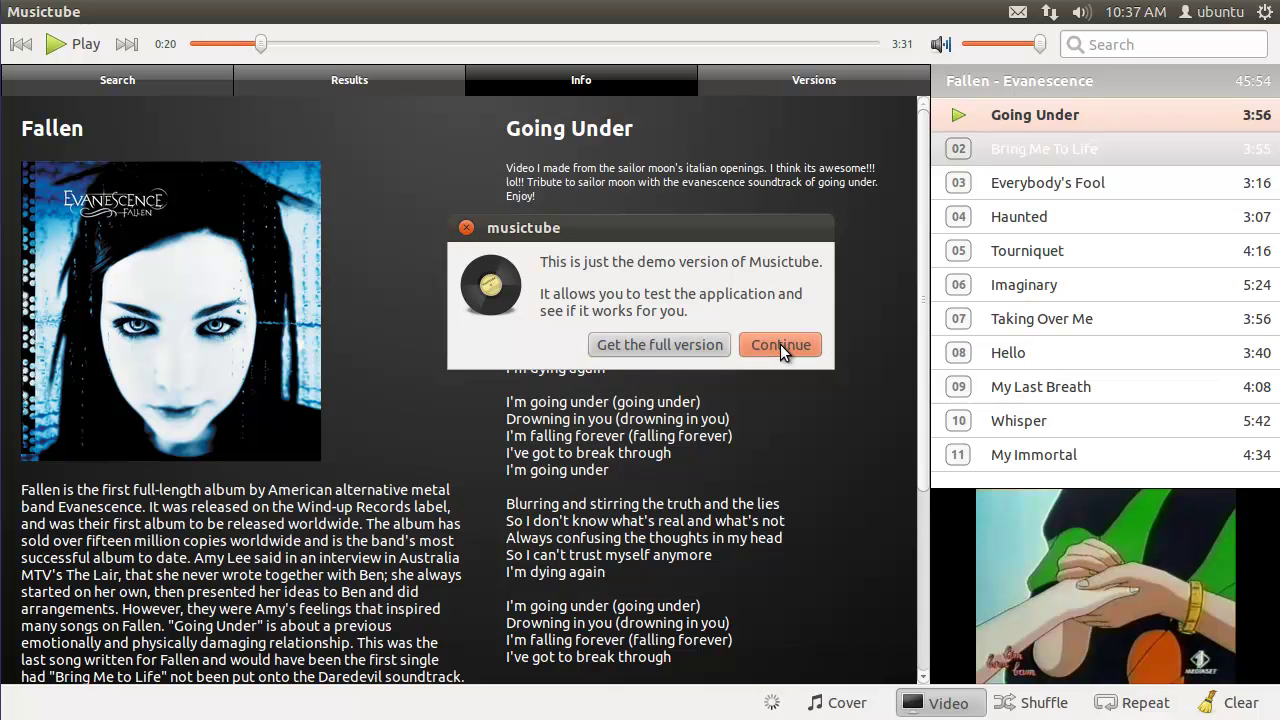